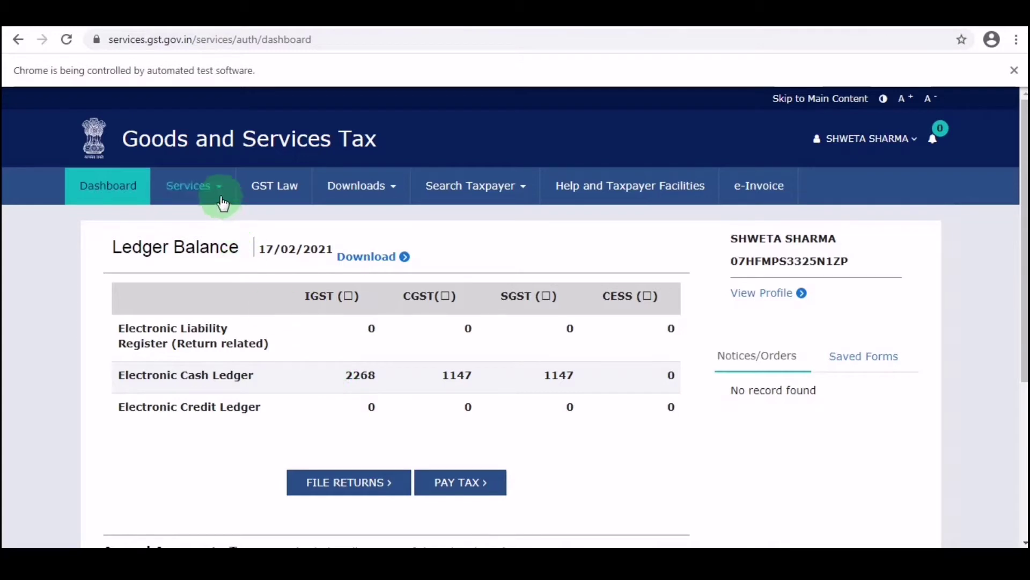
# Step: Open the challan history and examine the challan reason listed for the most recent NEFT/RTGS payment
pyautogui.click(211, 189)
pyautogui.moveTo(295, 232)
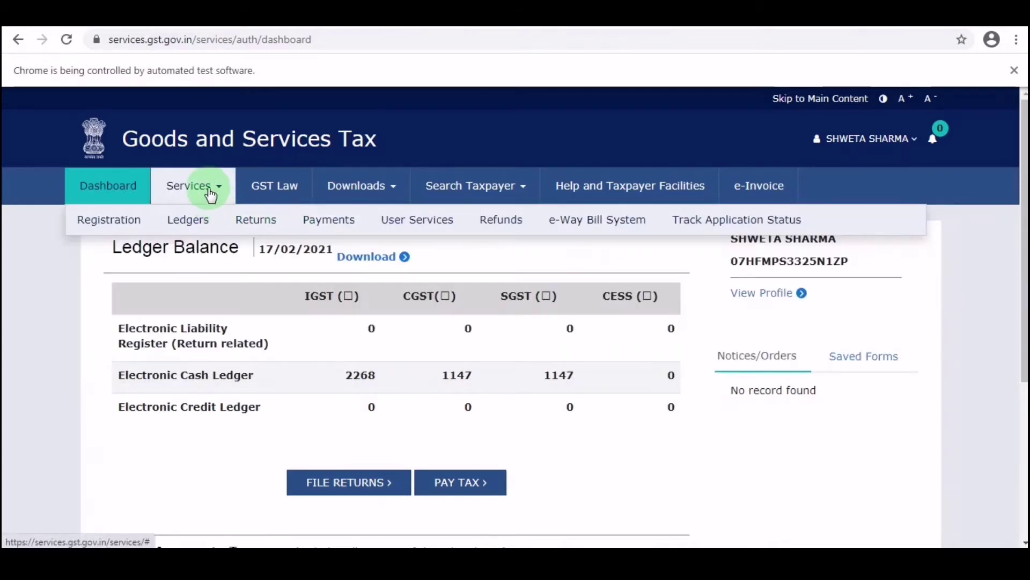
pyautogui.click(141, 277)
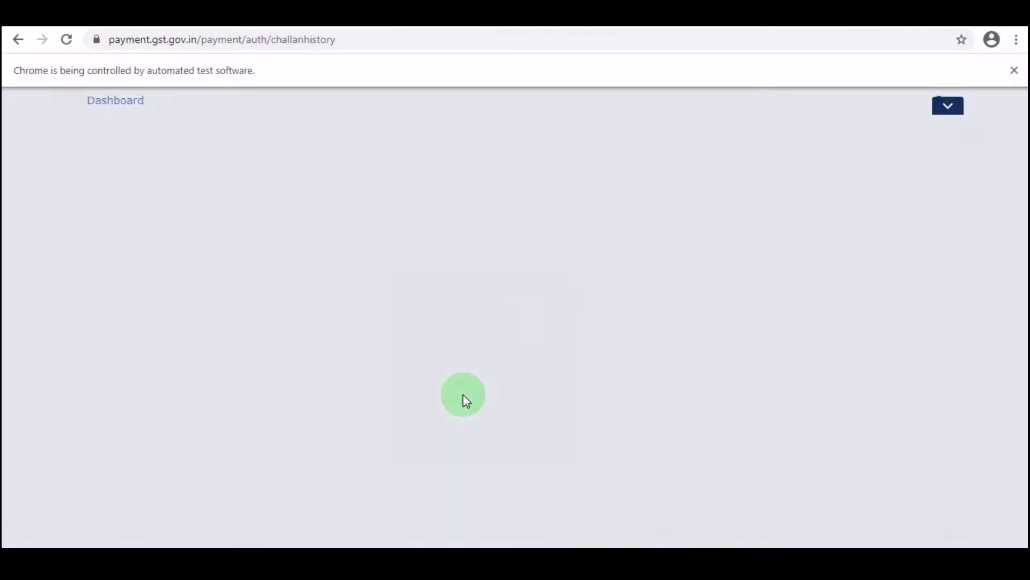
pyautogui.scroll(-3, 463, 398)
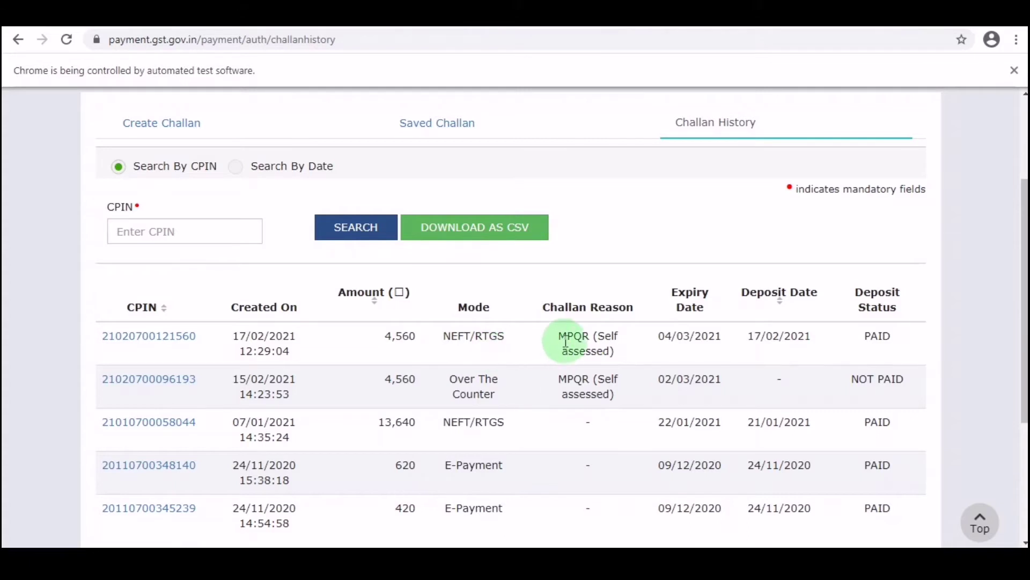
pyautogui.moveTo(556, 344); pyautogui.dragTo(625, 368)
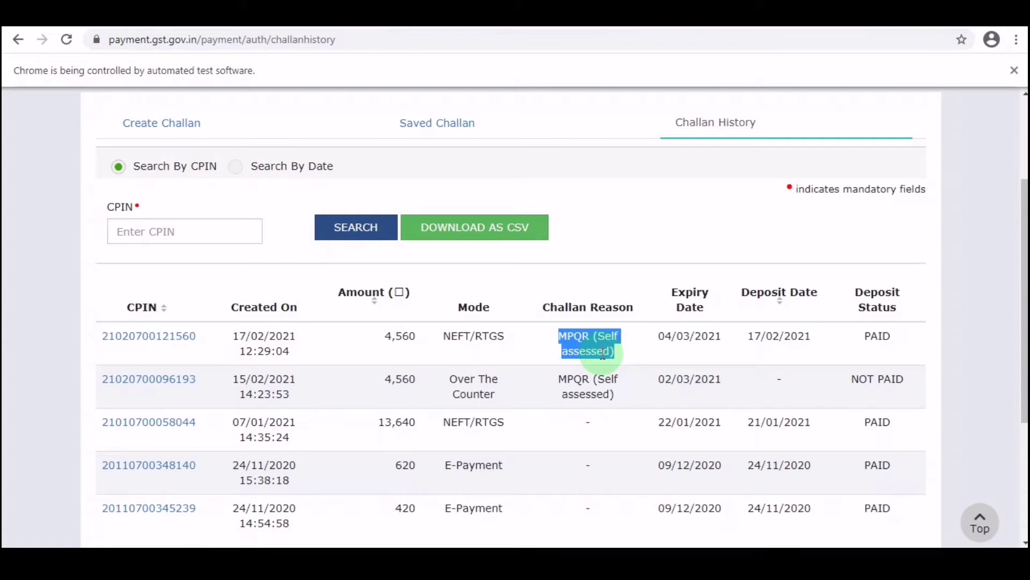
pyautogui.scroll(2, 602, 353)
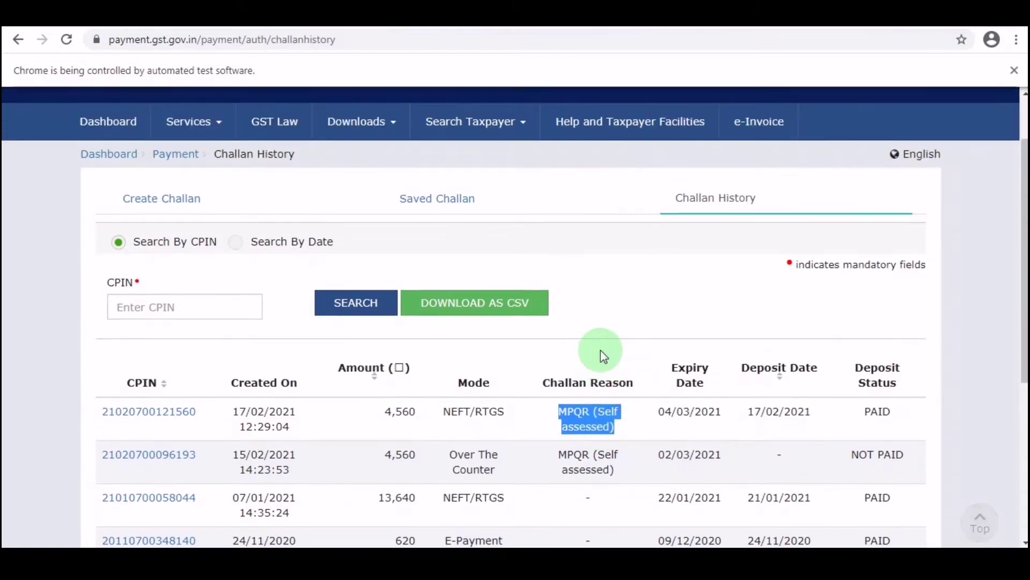
pyautogui.scroll(2, 584, 350)
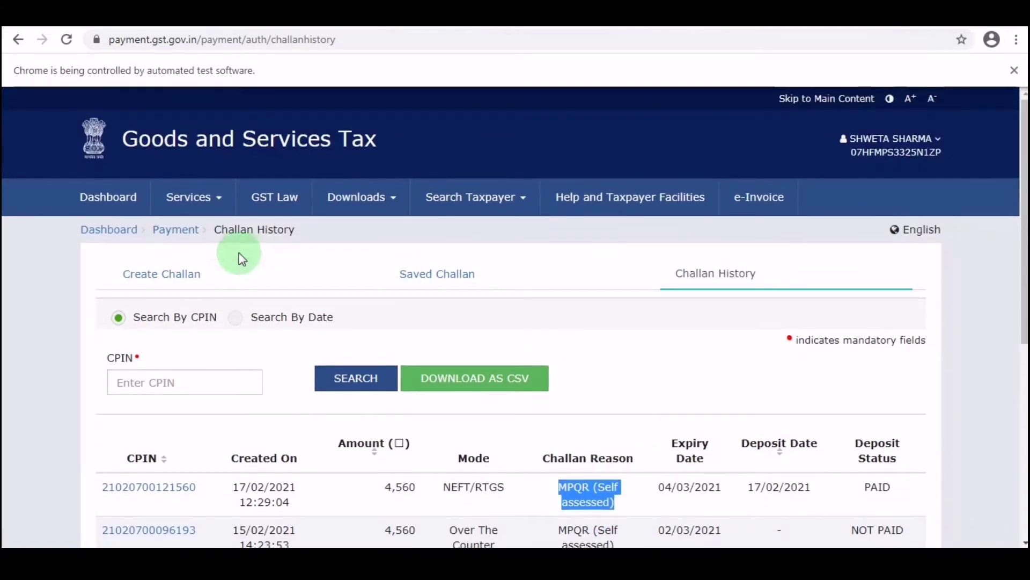
# Step: Start a new challan, compare the two reason options, and select Monthly payment for quarterly return
pyautogui.click(202, 206)
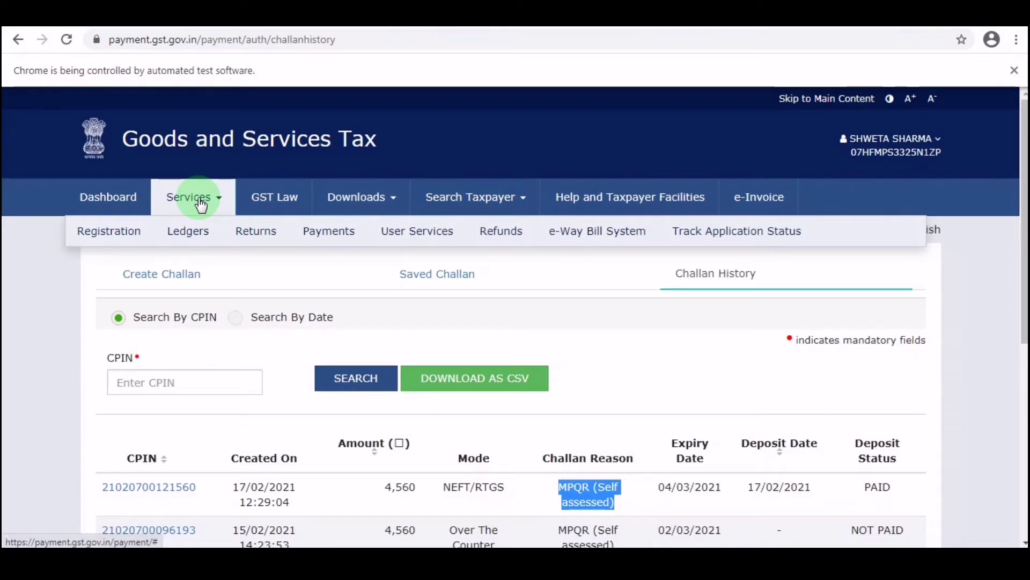
pyautogui.click(320, 232)
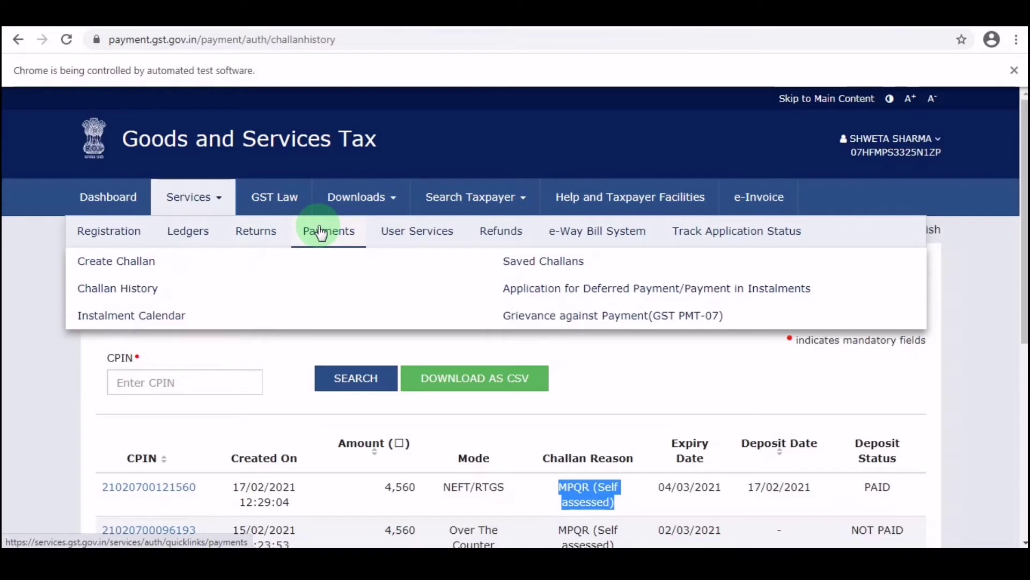
pyautogui.click(107, 263)
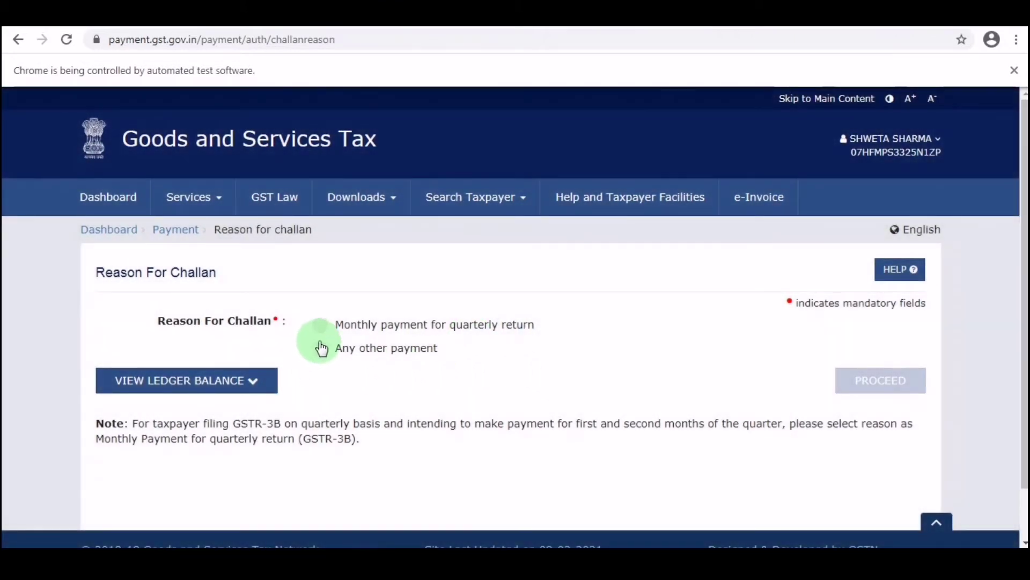
pyautogui.click(320, 326)
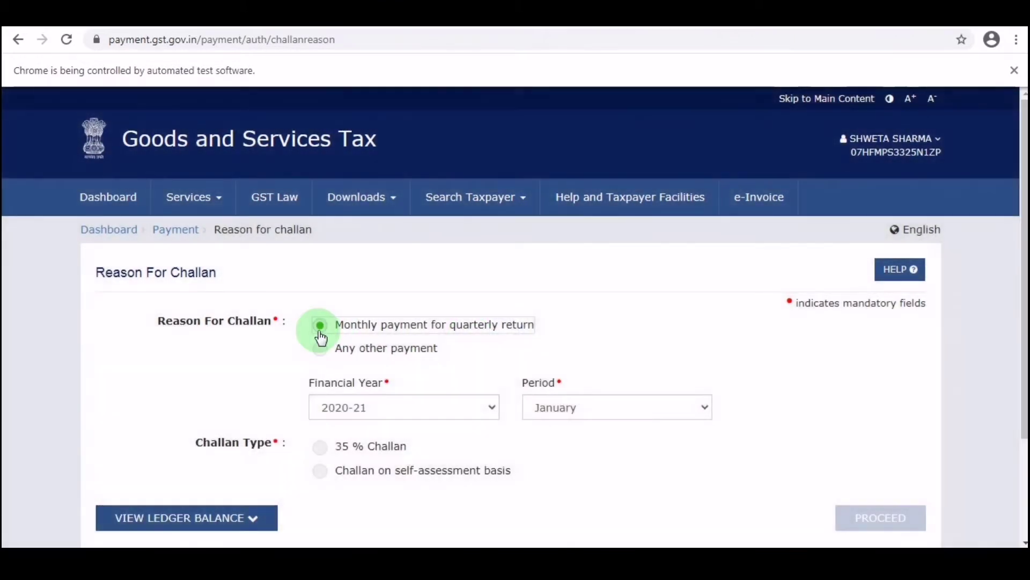
pyautogui.click(320, 350)
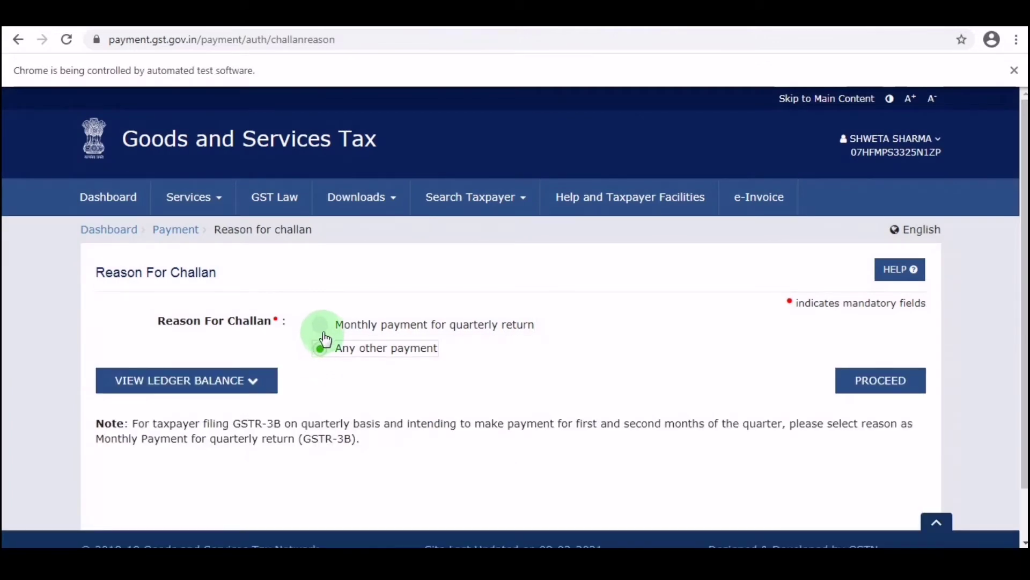
pyautogui.click(324, 329)
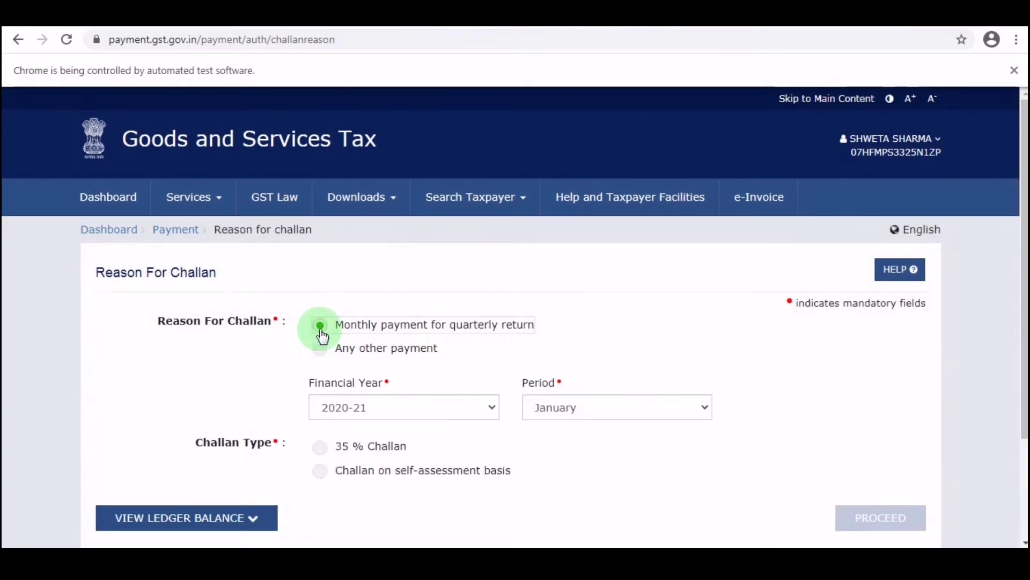
pyautogui.click(321, 349)
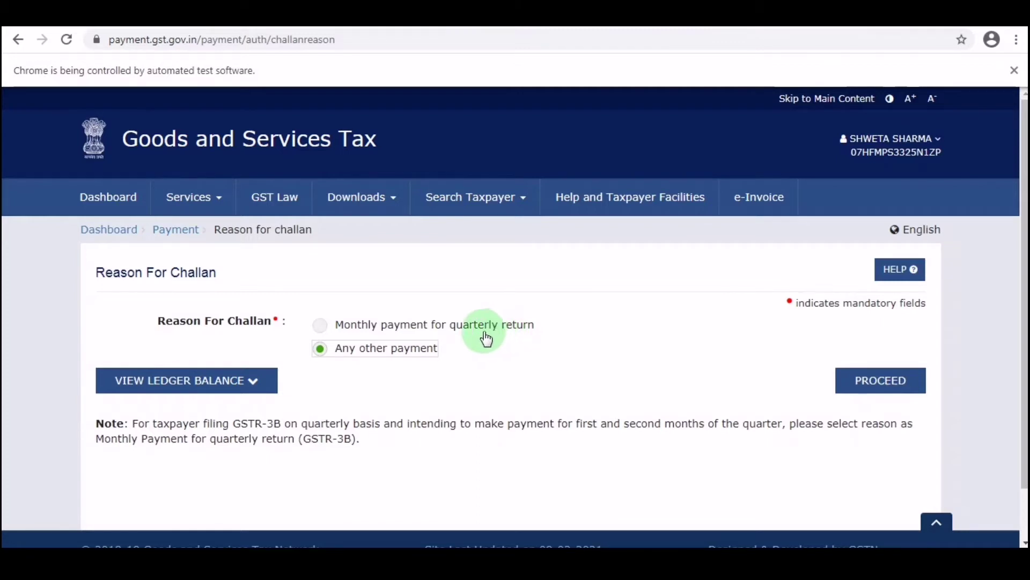
pyautogui.click(320, 325)
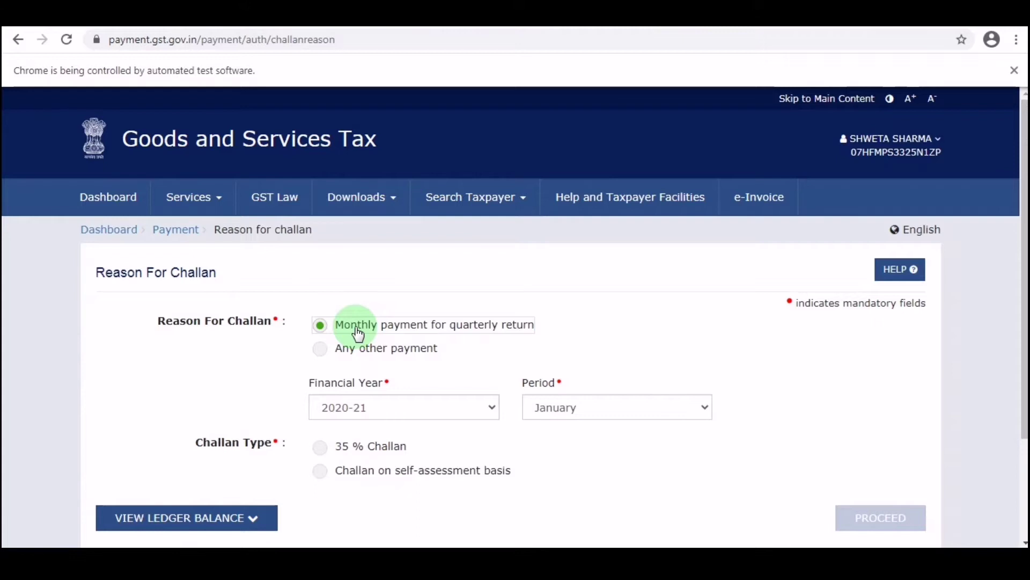
# Step: For financial year 2020-21 and period January, choose Challan on self-assessment basis and proceed to the deposit details
pyautogui.click(438, 411)
pyautogui.click(438, 411)
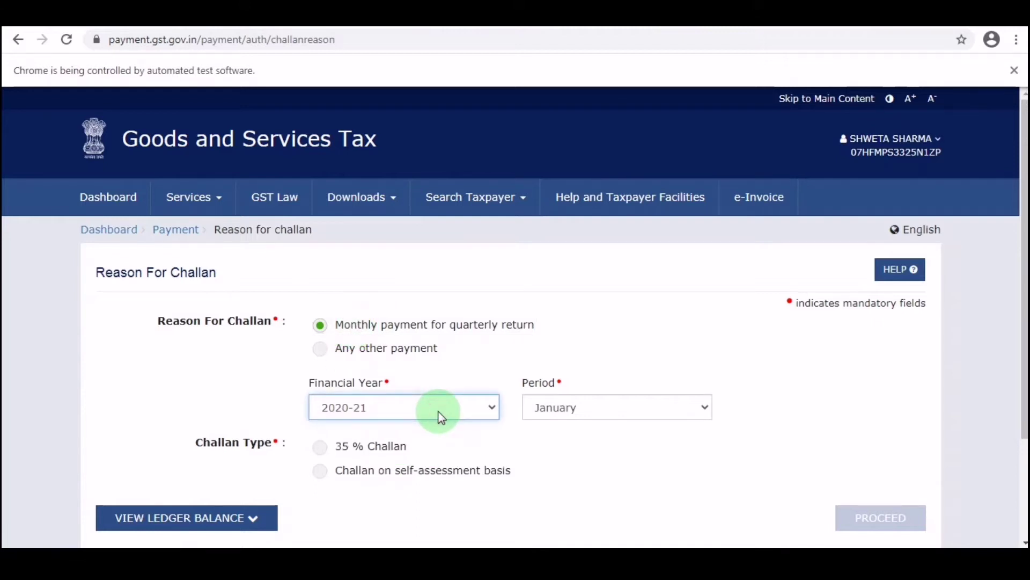
pyautogui.click(558, 407)
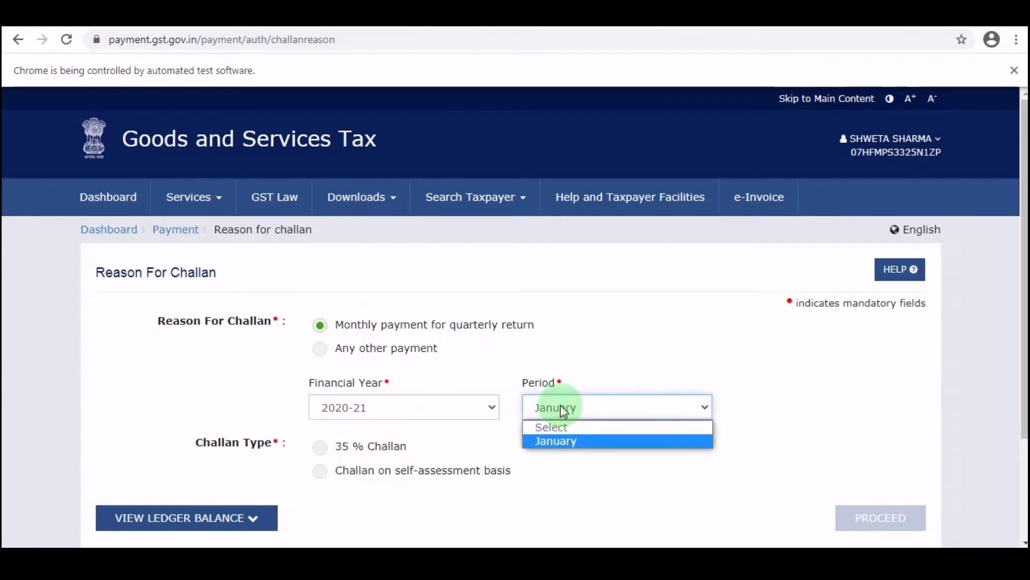
pyautogui.click(561, 408)
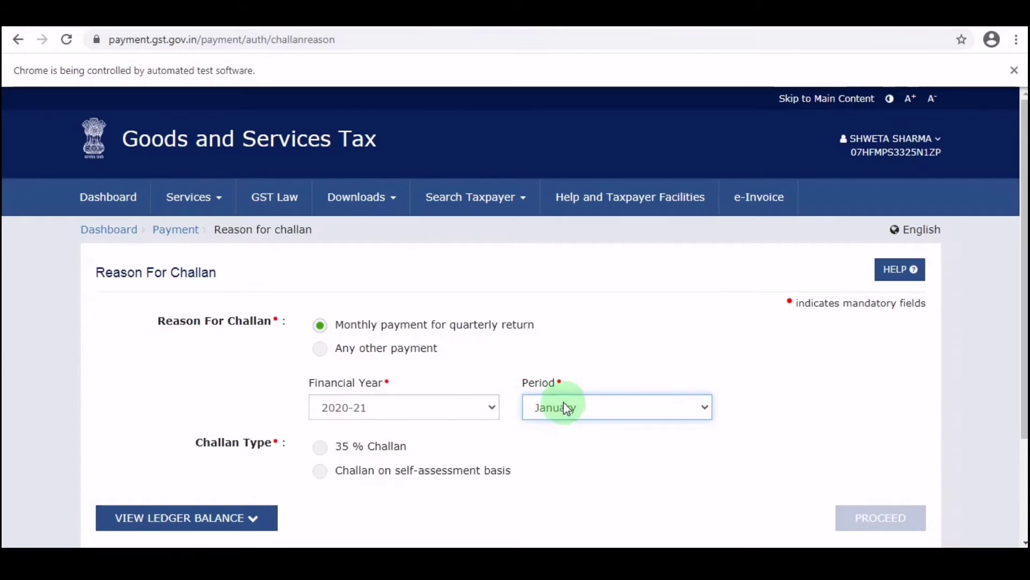
pyautogui.click(328, 460)
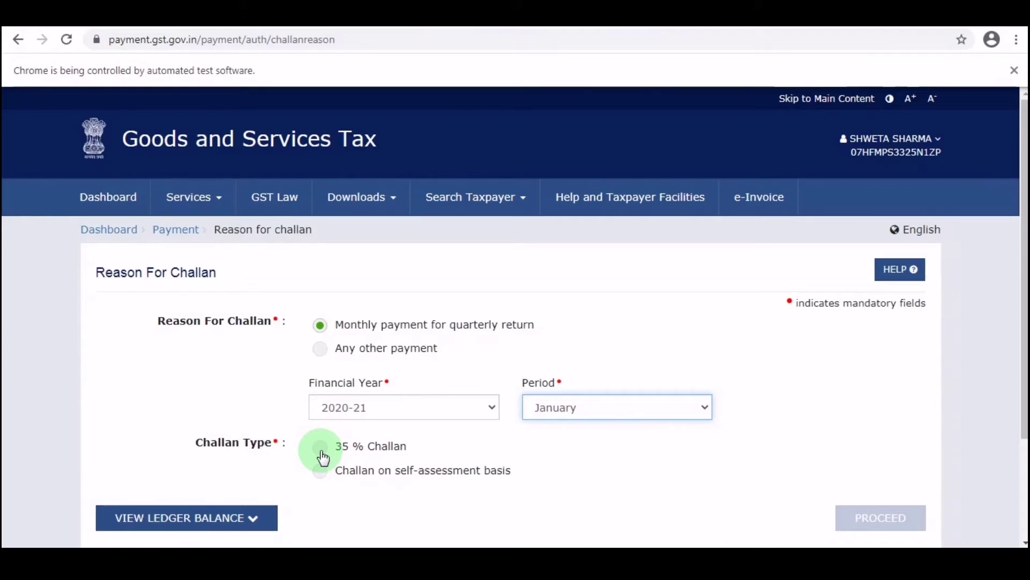
pyautogui.click(320, 447)
pyautogui.scroll(-3, 477, 367)
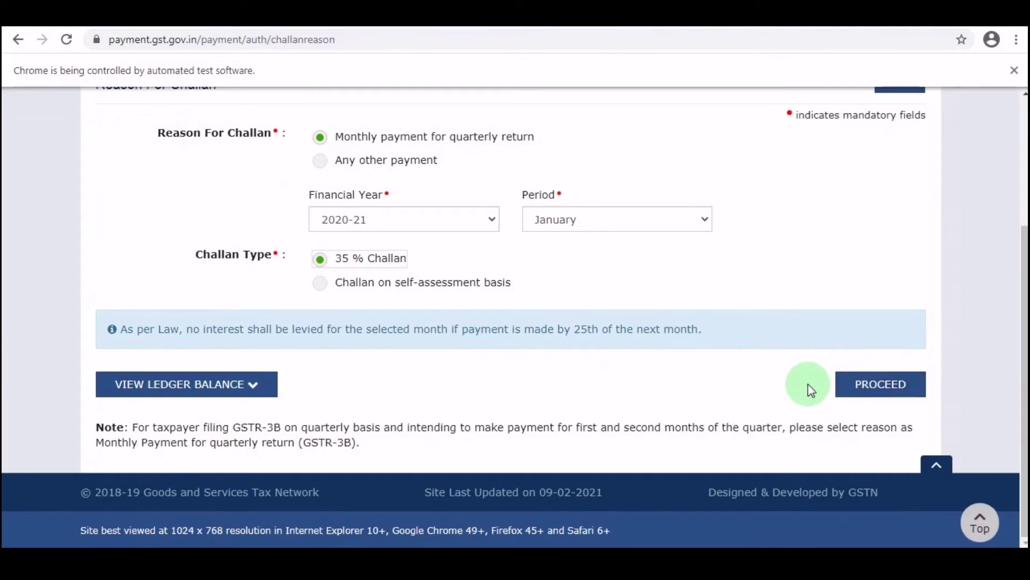
pyautogui.click(319, 290)
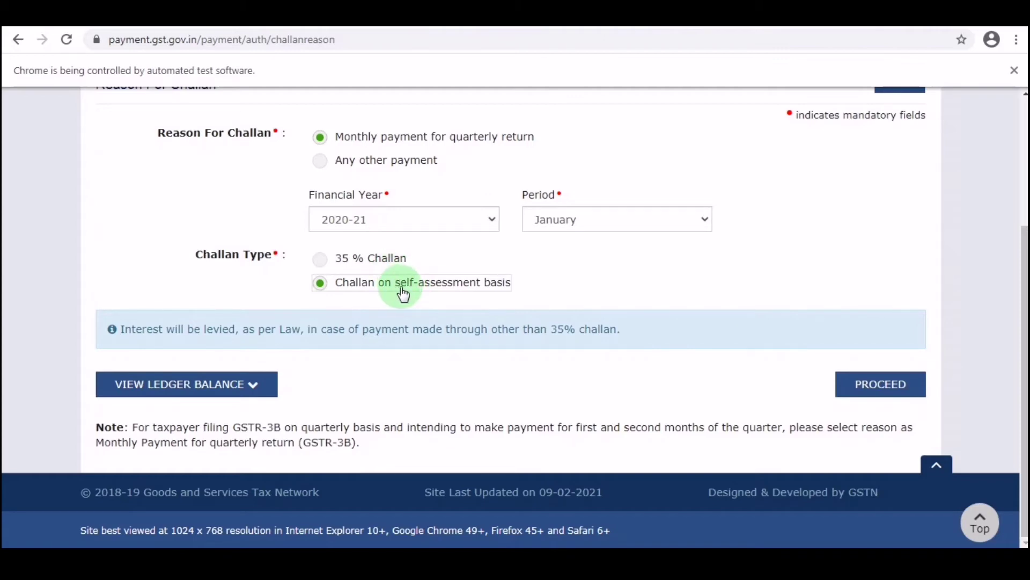
pyautogui.click(880, 384)
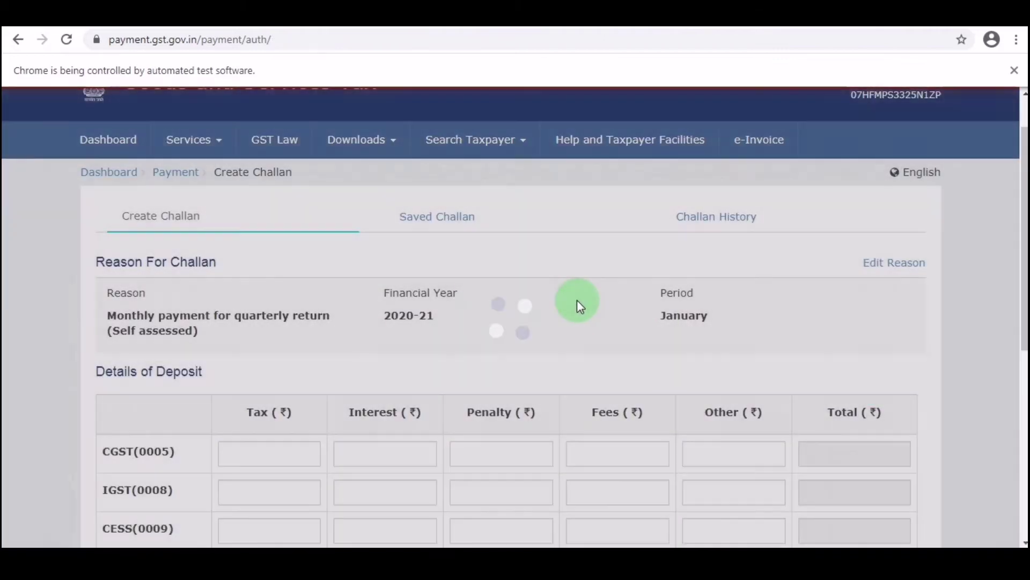
# Step: Enter 500 as the tax amount for each of CGST, IGST and Delhi SGST in the deposit details
pyautogui.scroll(-4, 577, 300)
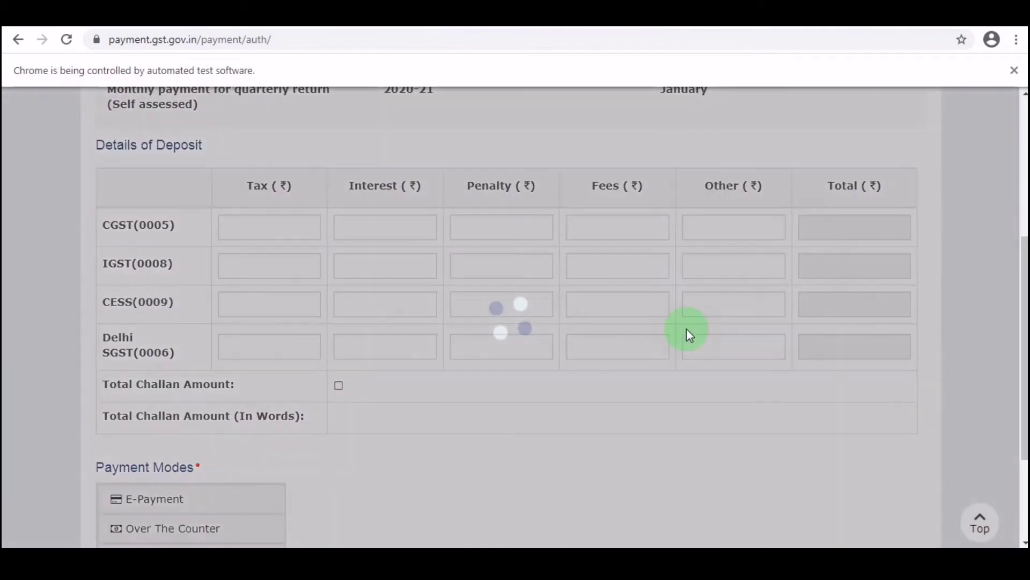
pyautogui.scroll(-3, 591, 299)
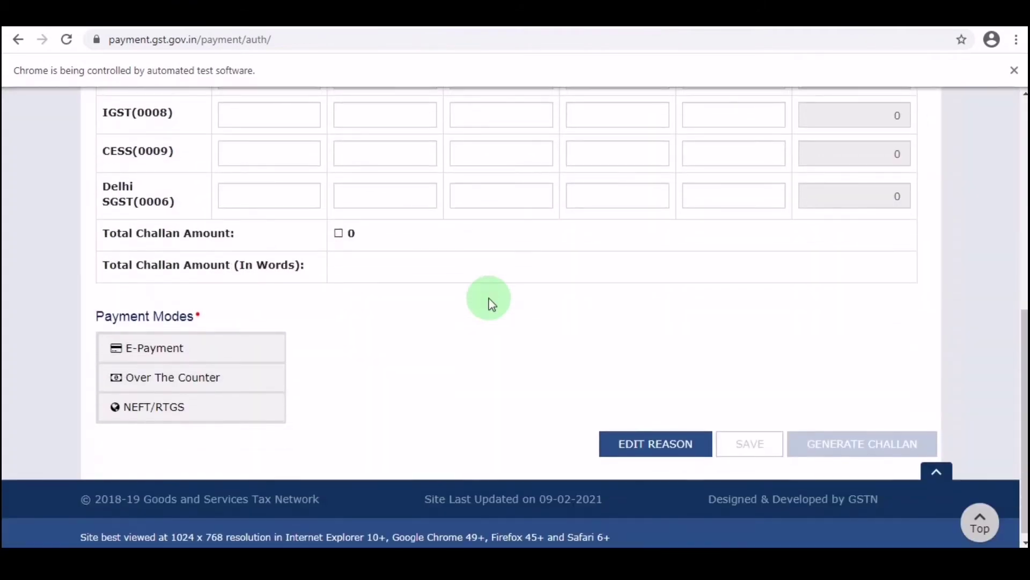
pyautogui.scroll(3, 493, 304)
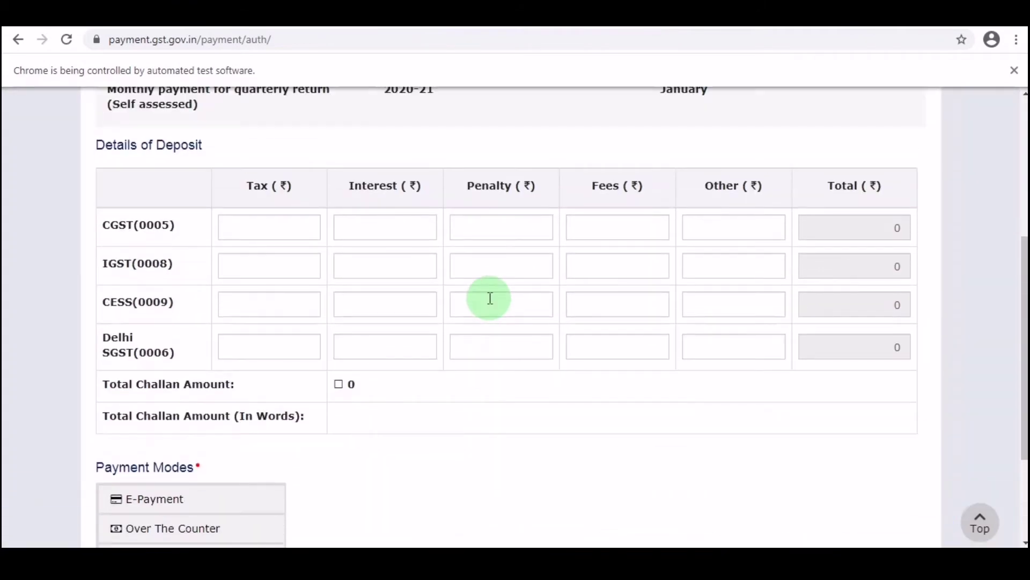
pyautogui.click(273, 227)
pyautogui.write('500')
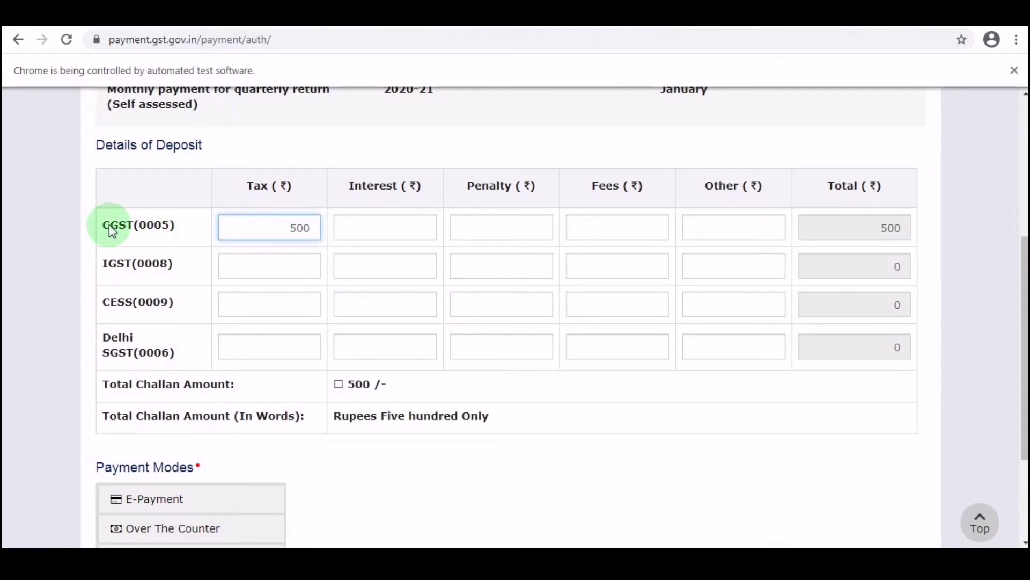
pyautogui.click(243, 267)
pyautogui.write('500')
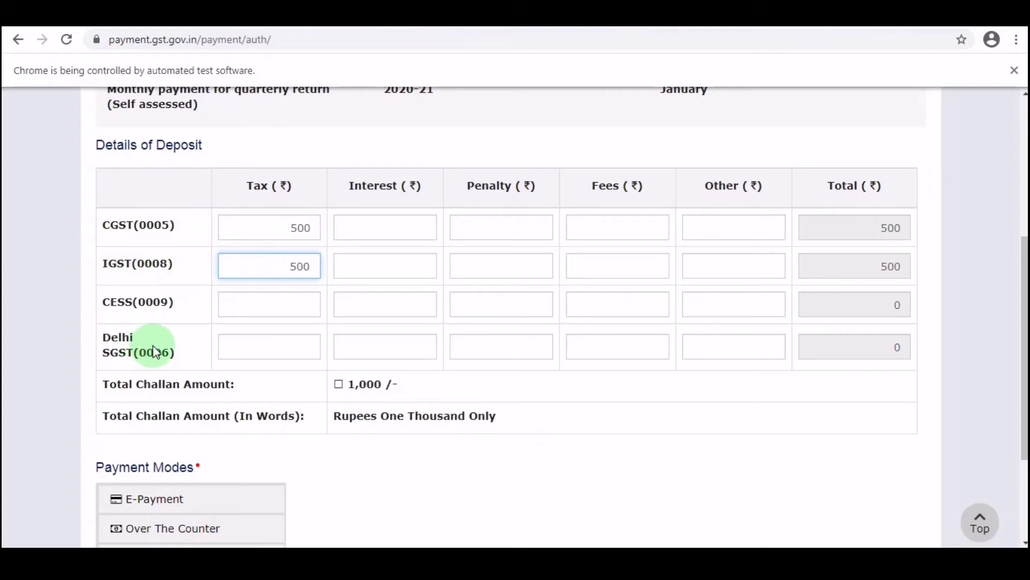
pyautogui.click(258, 349)
pyautogui.write('500')
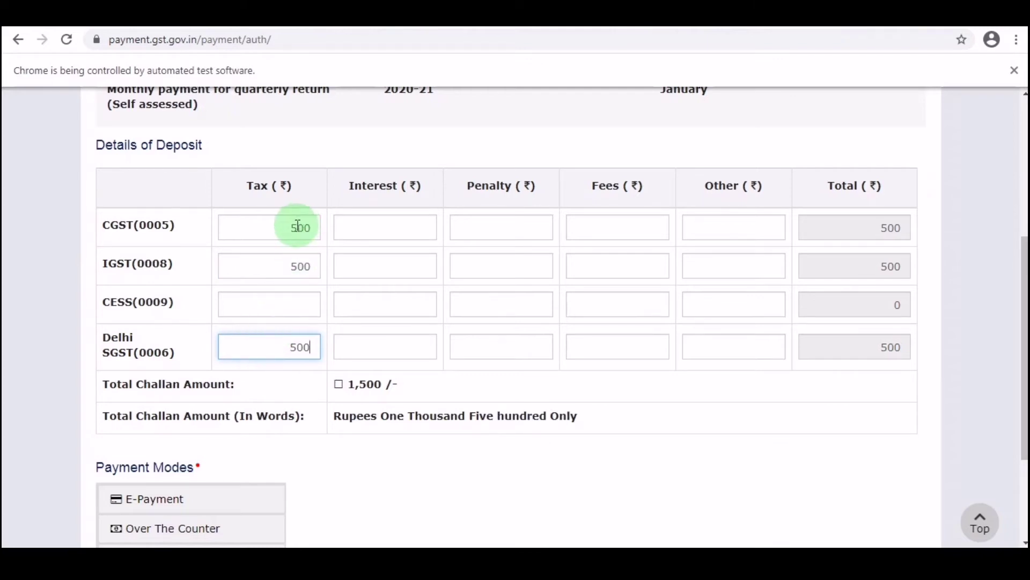
pyautogui.click(504, 221)
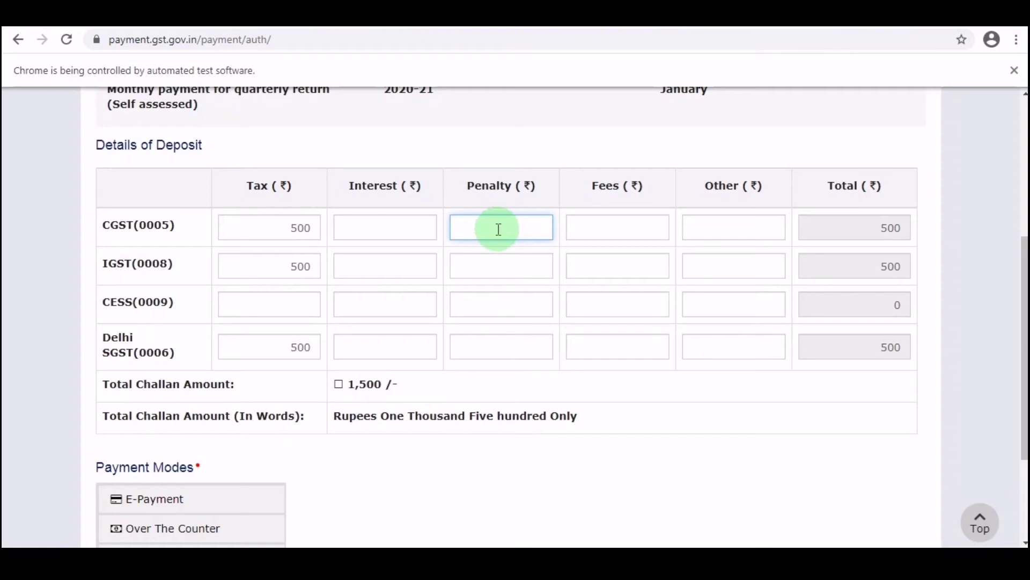
pyautogui.click(605, 233)
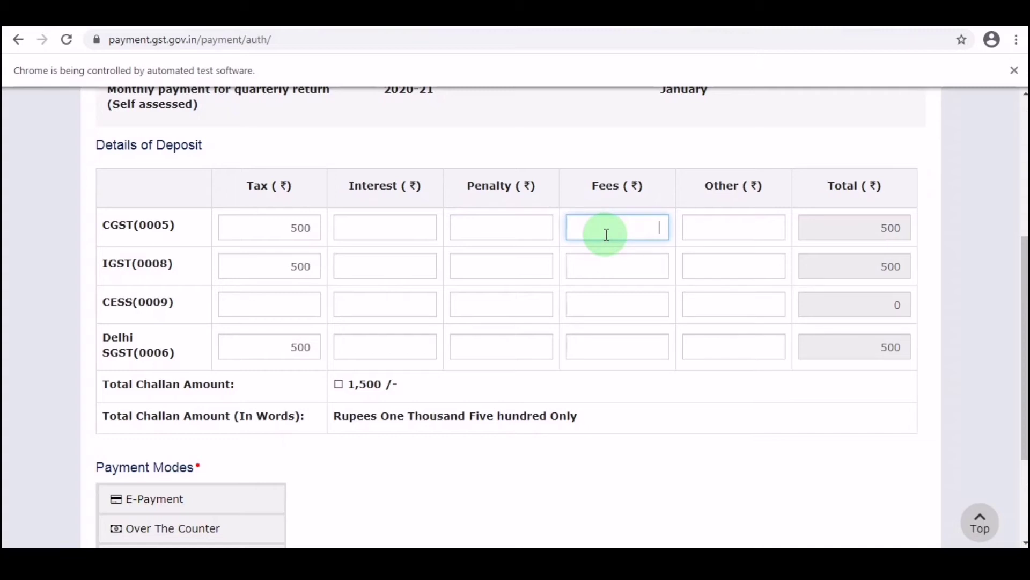
pyautogui.click(520, 229)
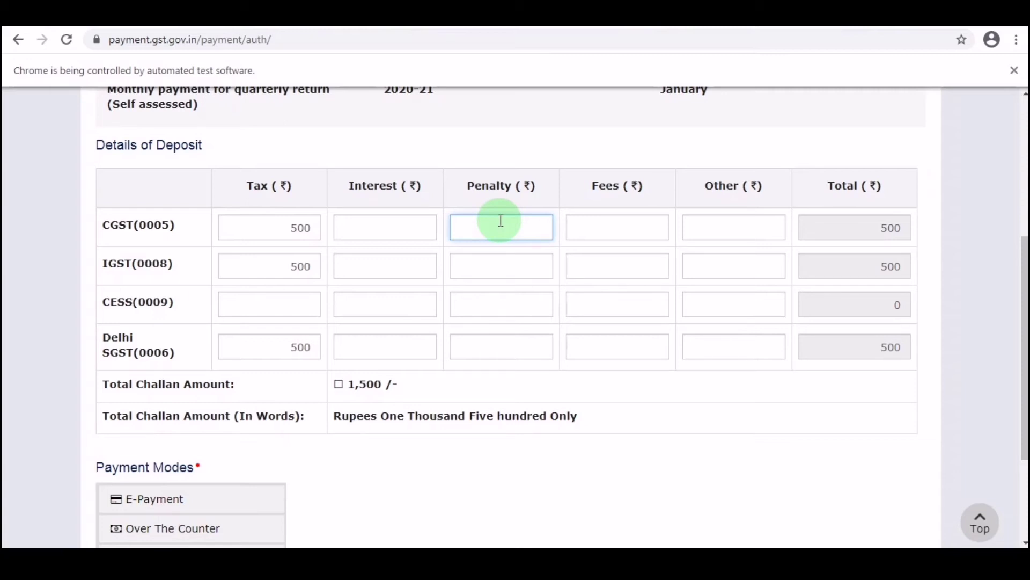
# Step: Choose E-Payment as the payment mode for the challan
pyautogui.scroll(-1, 502, 253)
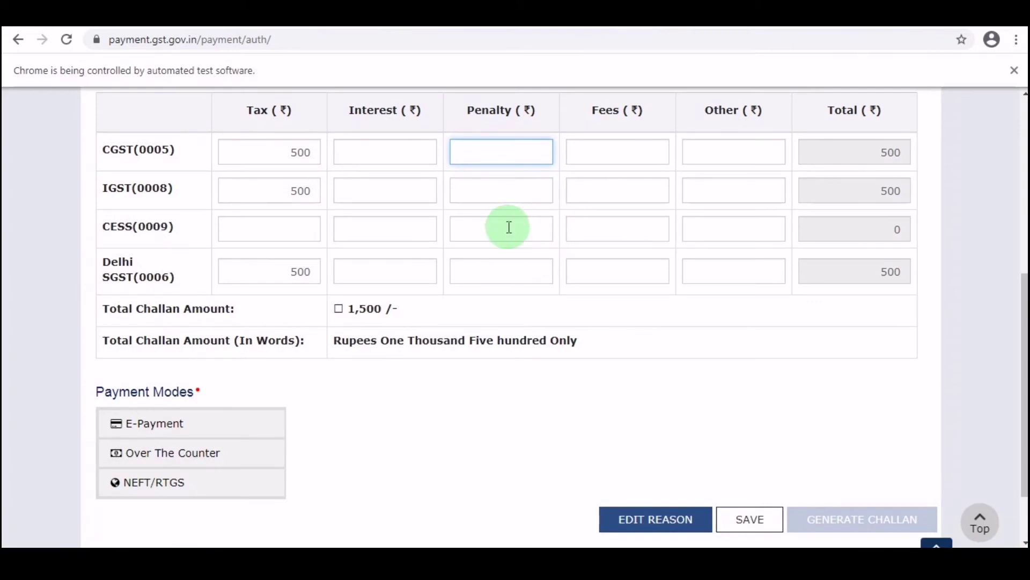
pyautogui.click(247, 426)
pyautogui.scroll(-1, 244, 424)
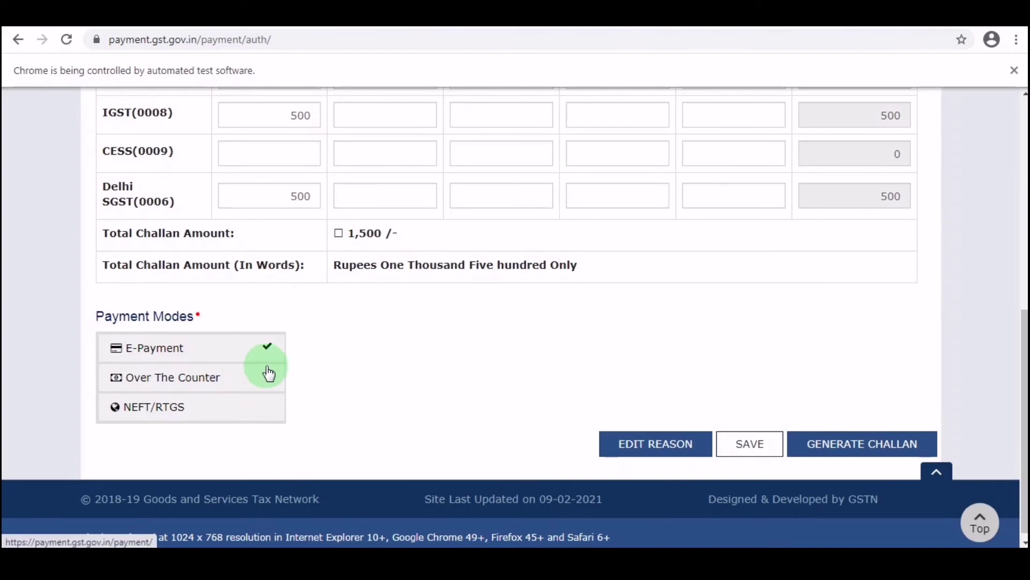
pyautogui.click(836, 449)
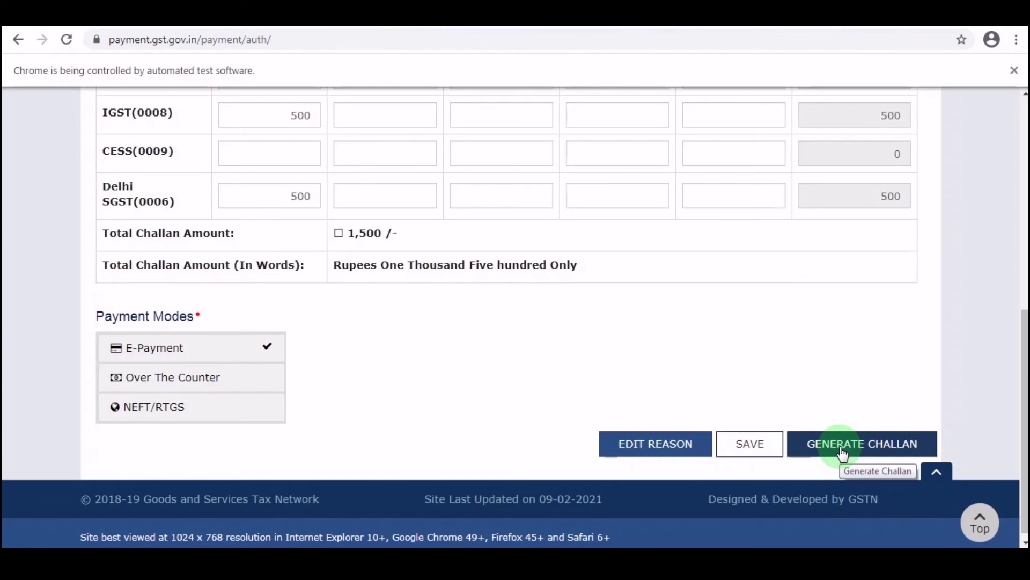
# Step: Set the payment mode to Over The Counter and look through the banks offered for the deposit
pyautogui.click(252, 378)
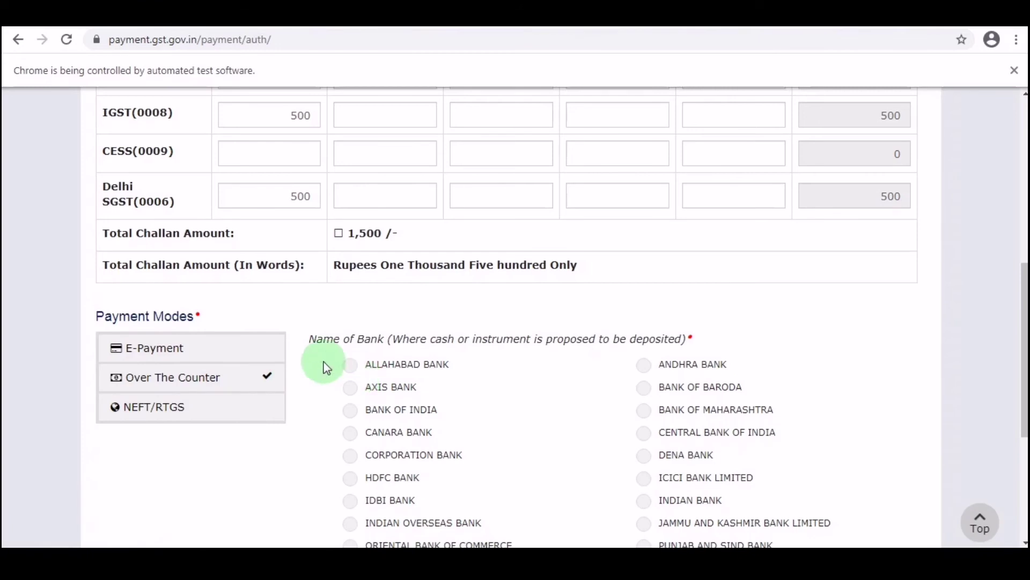
pyautogui.scroll(-1, 338, 408)
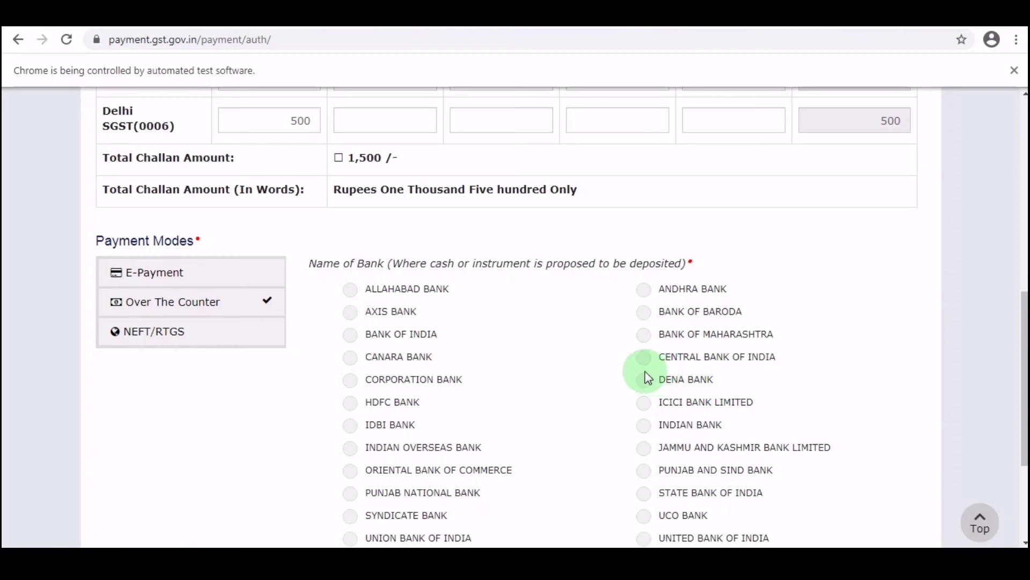
# Step: Switch the challan's payment mode back to E-Payment briefly and settle on NEFT/RTGS
pyautogui.click(250, 344)
pyautogui.click(257, 338)
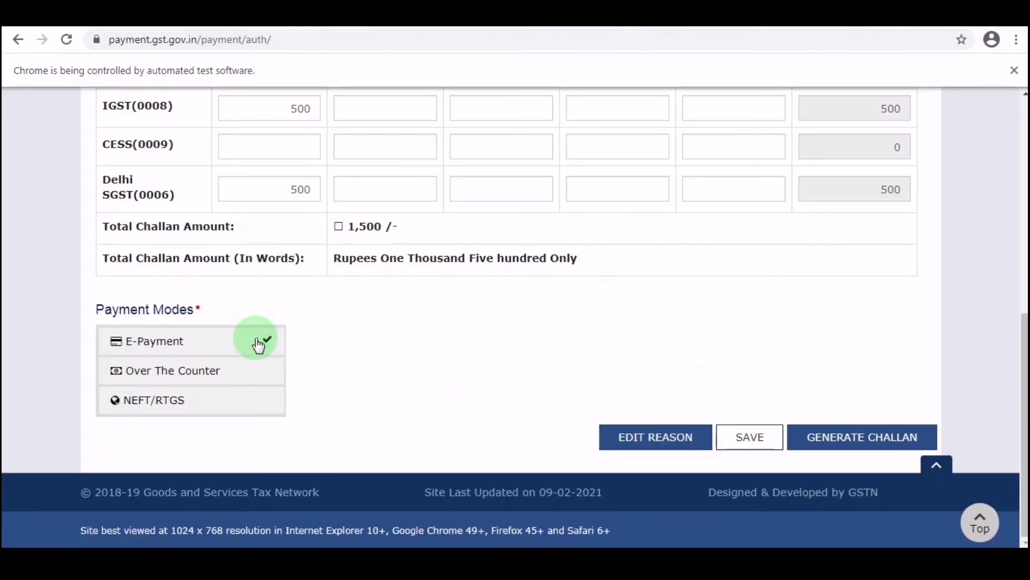
pyautogui.click(253, 411)
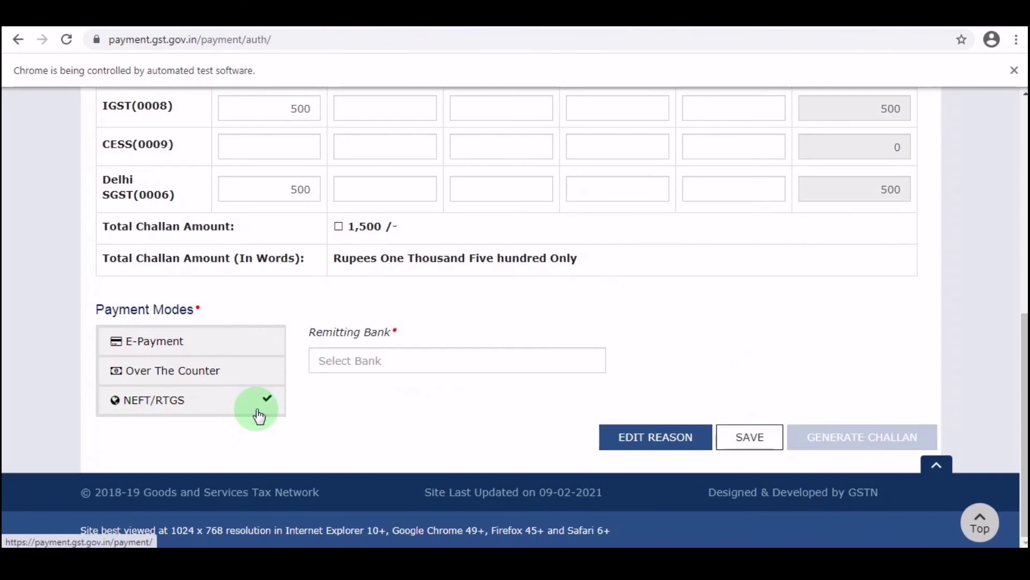
# Step: Look up the remitting bank by the code CNRB and select CANARA BANK for the NEFT/RTGS payment
pyautogui.click(402, 362)
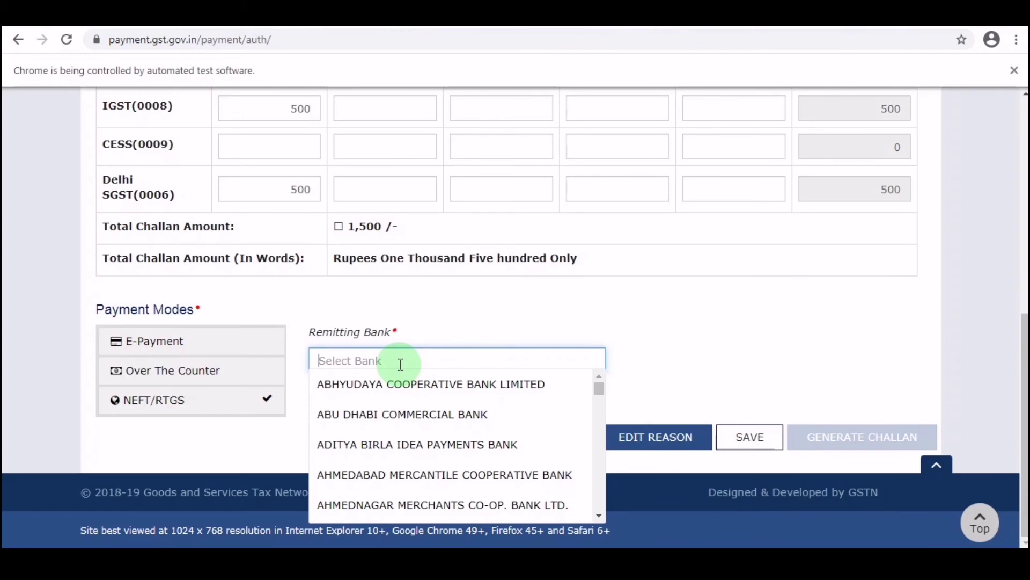
pyautogui.write('CAN')
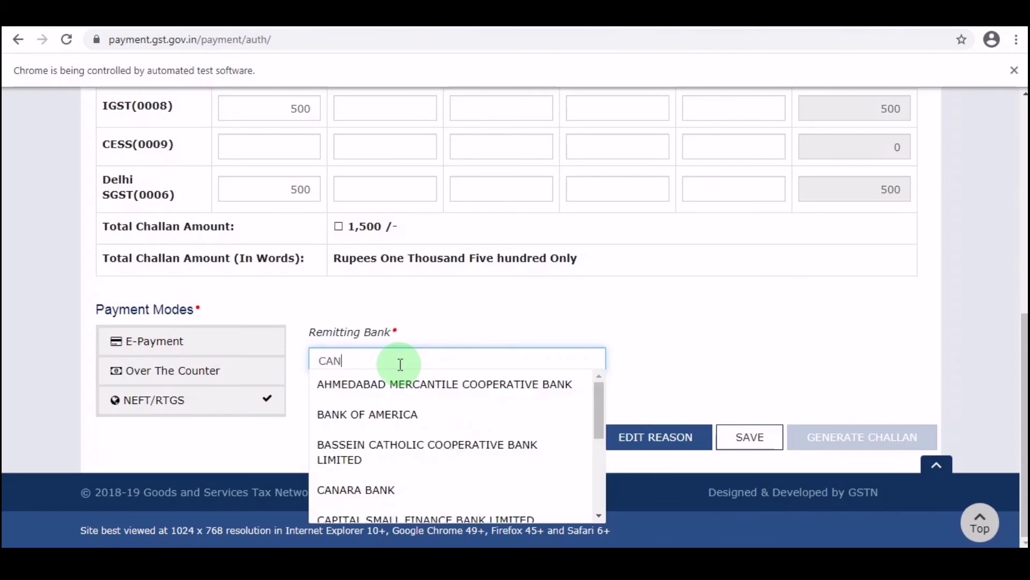
pyautogui.write('A')
pyautogui.press('BackSpace')
pyautogui.press('BackSpace')
pyautogui.press('BackSpace')
pyautogui.write('NRB')
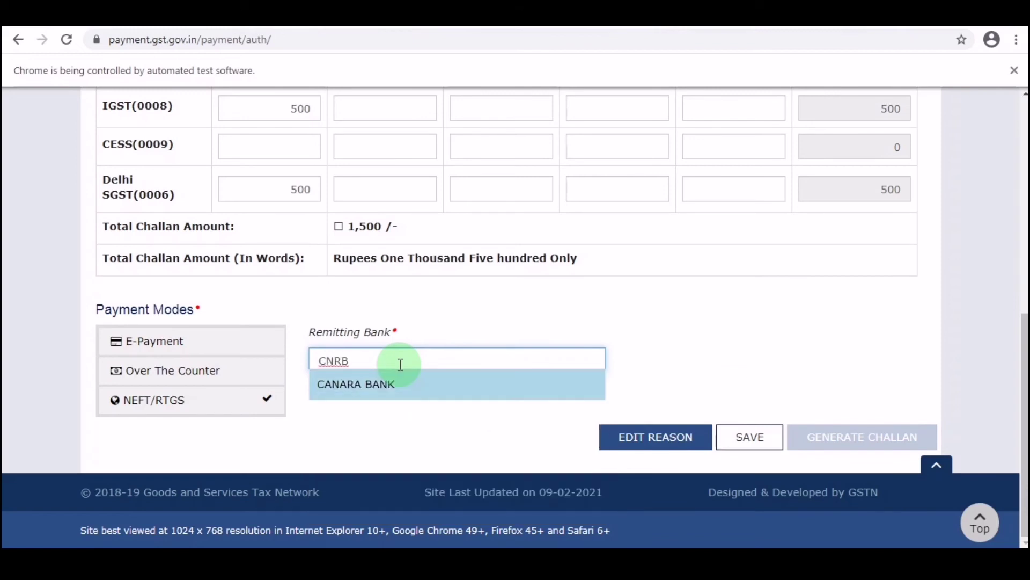
pyautogui.press('Return')
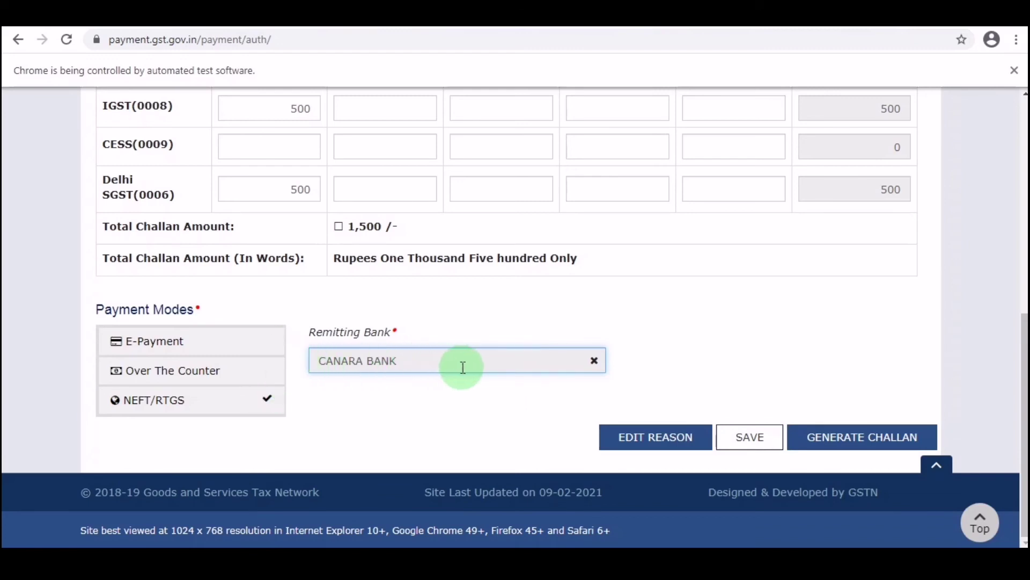
# Step: Generate the challan and review its return reason, deposit details and NEFT beneficiary details
pyautogui.click(831, 438)
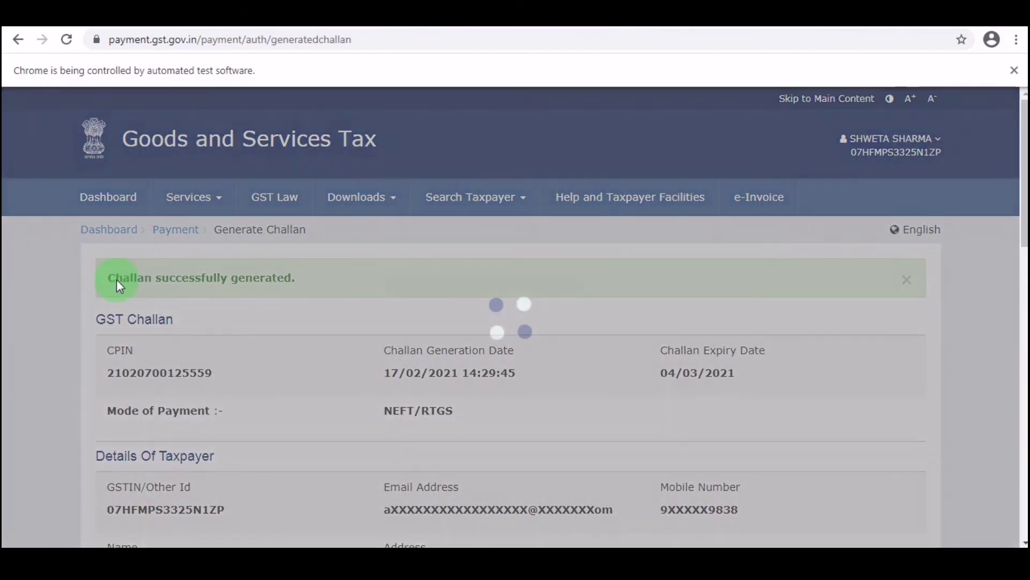
pyautogui.click(361, 279)
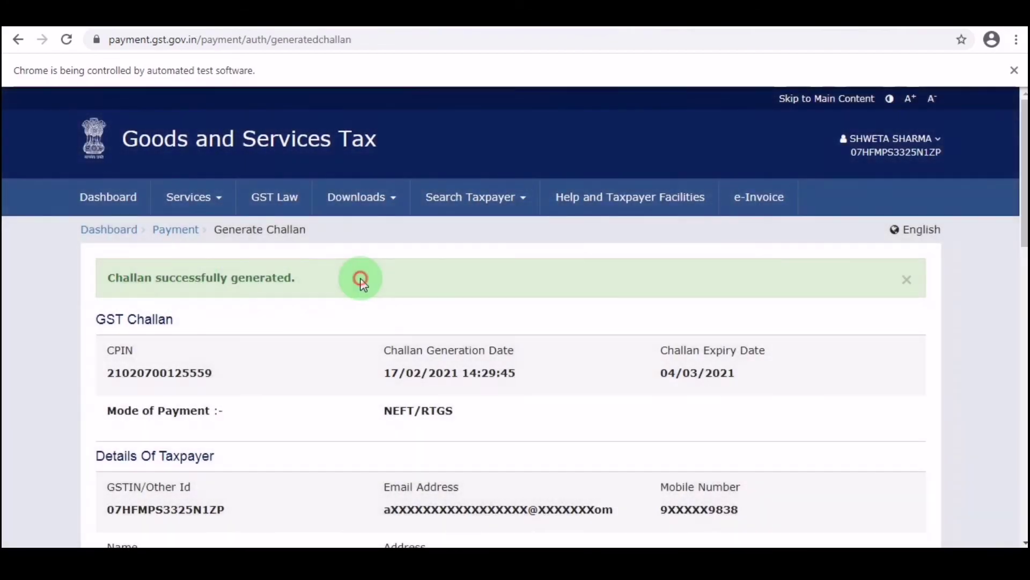
pyautogui.scroll(-15, 565, 293)
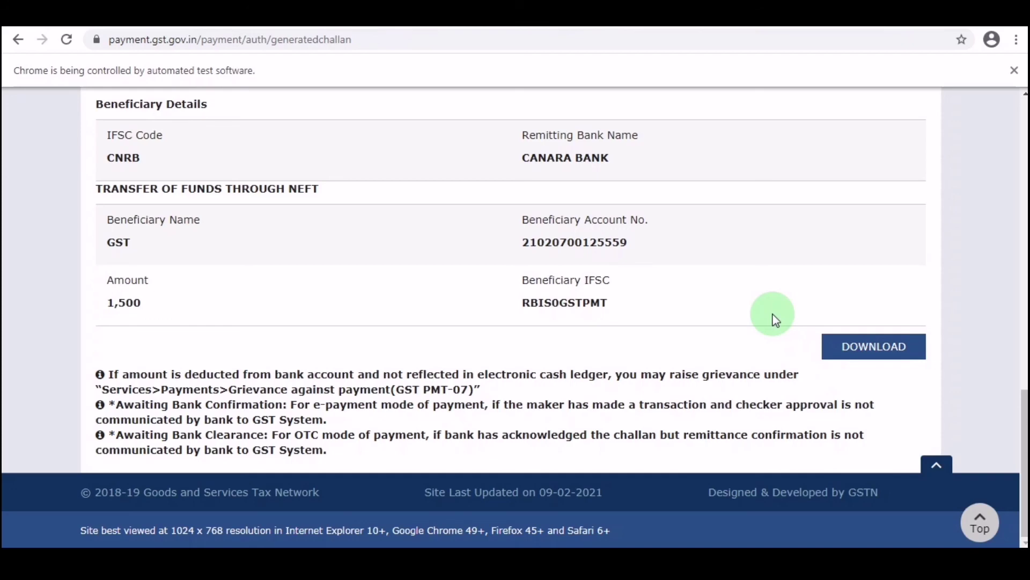
pyautogui.scroll(2, 775, 320)
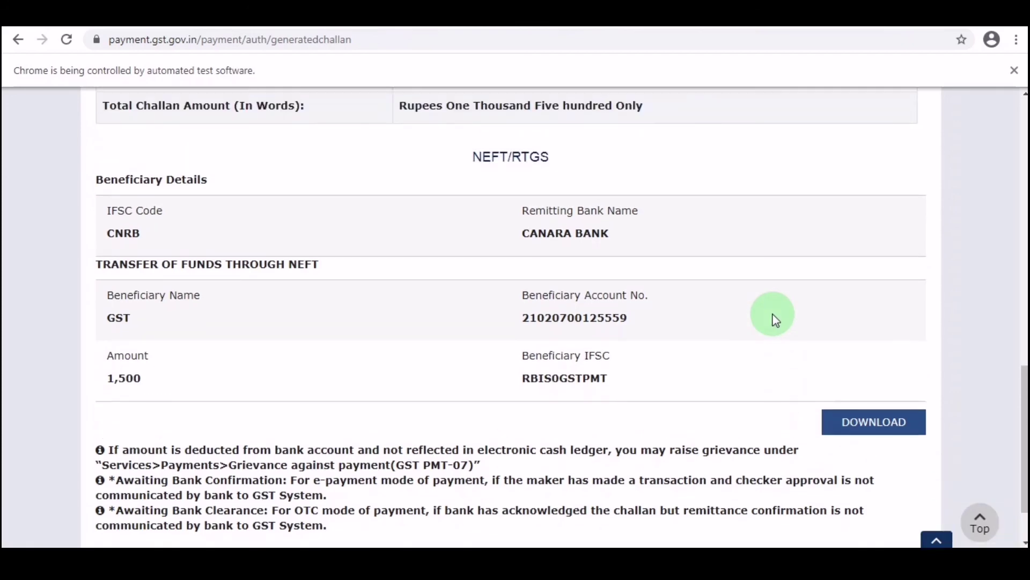
pyautogui.scroll(4, 776, 320)
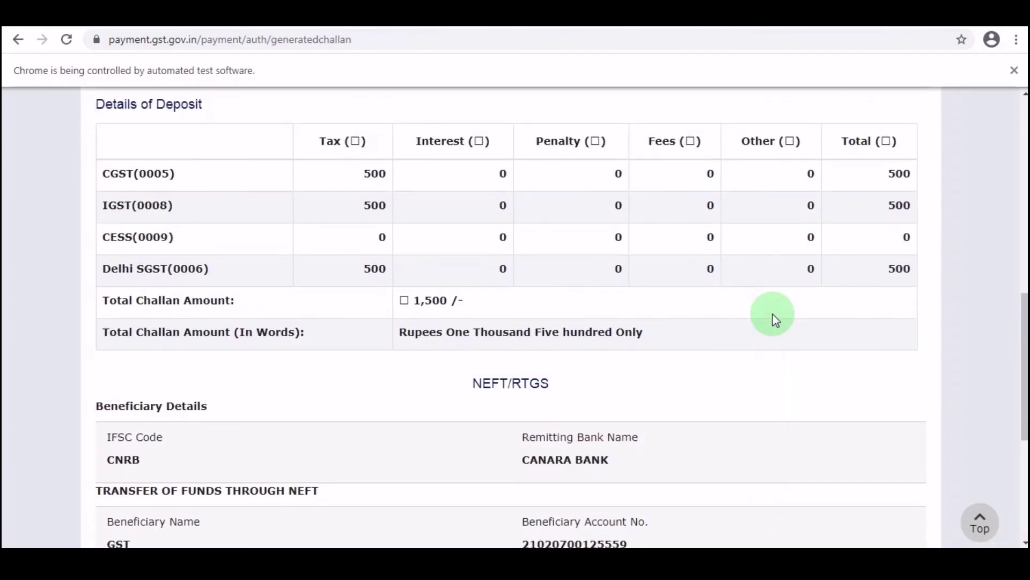
pyautogui.scroll(2, 775, 320)
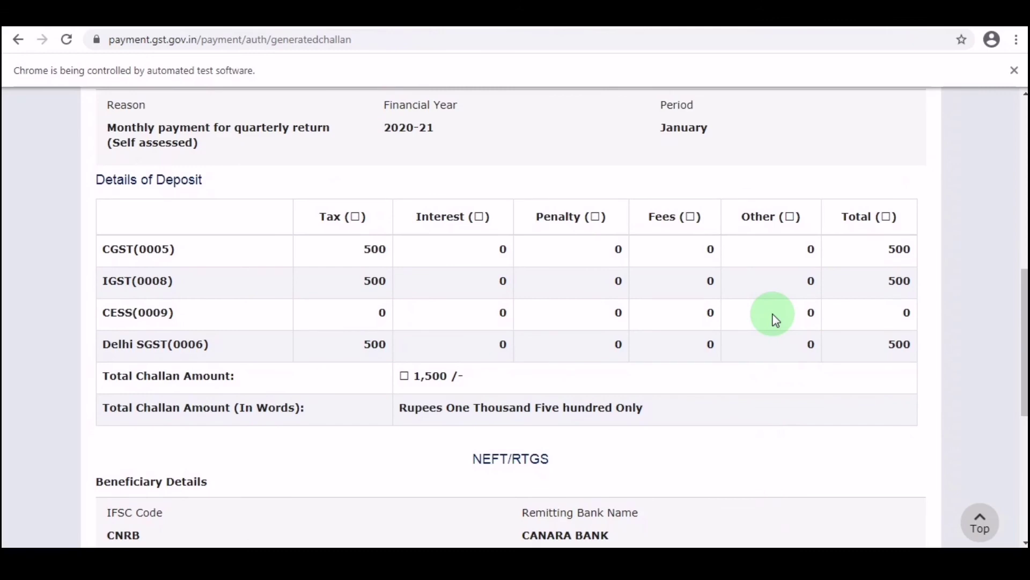
pyautogui.scroll(2, 775, 320)
pyautogui.scroll(-4, 775, 319)
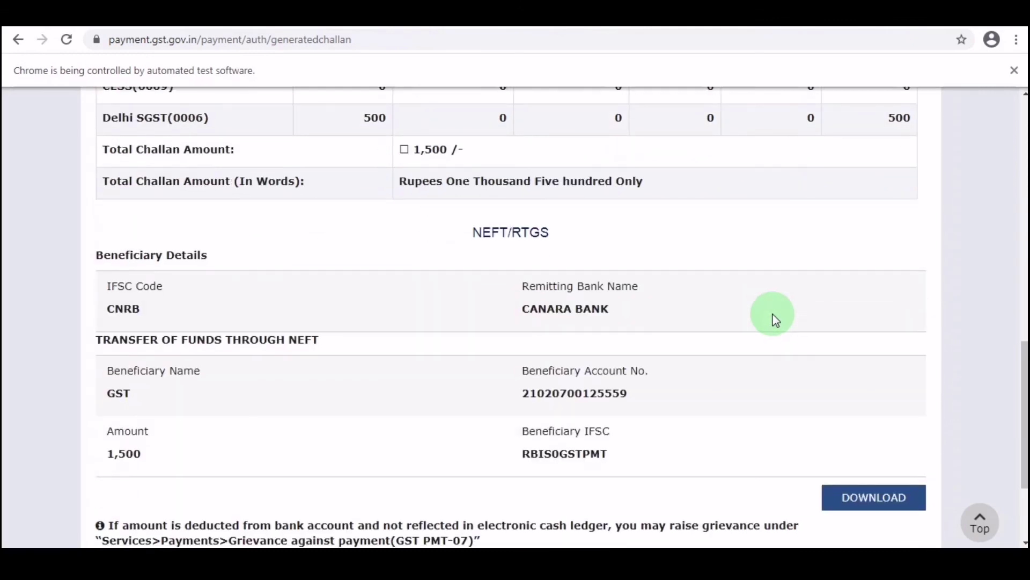